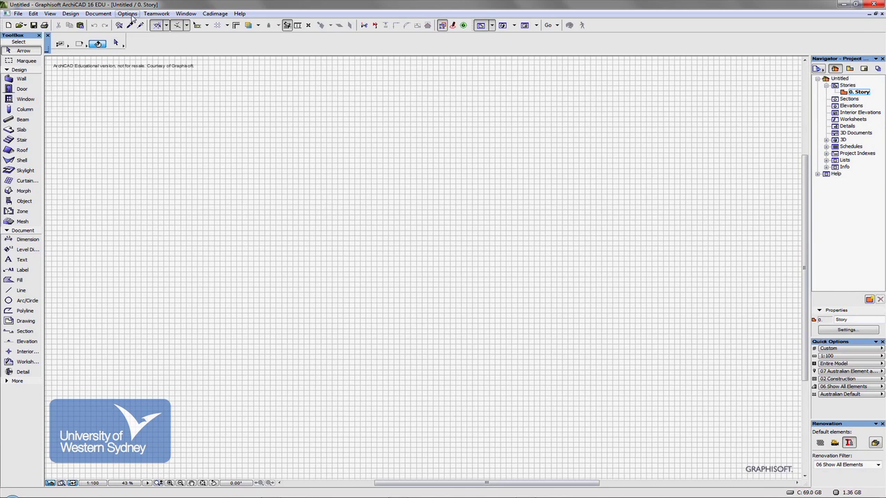
- Apply the Standard Profile 16 profile in the Work Environment dialog, confirm, and close with OK
click(128, 13)
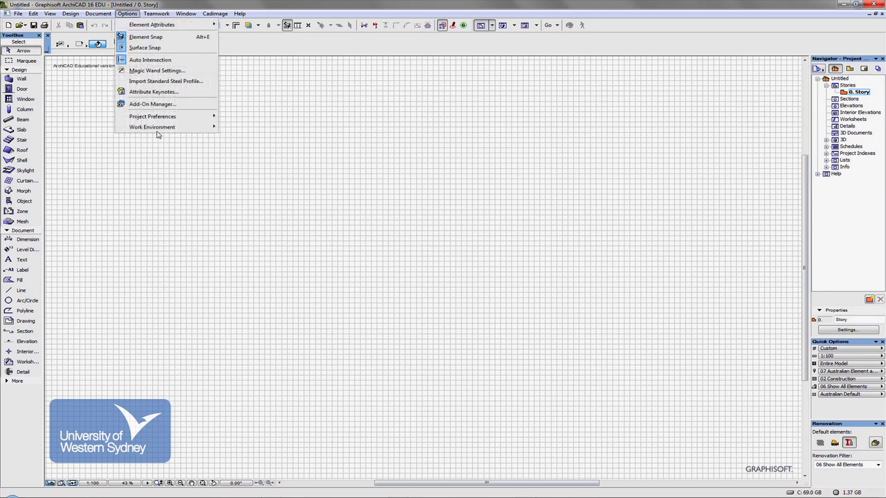
mouse_move(158, 129)
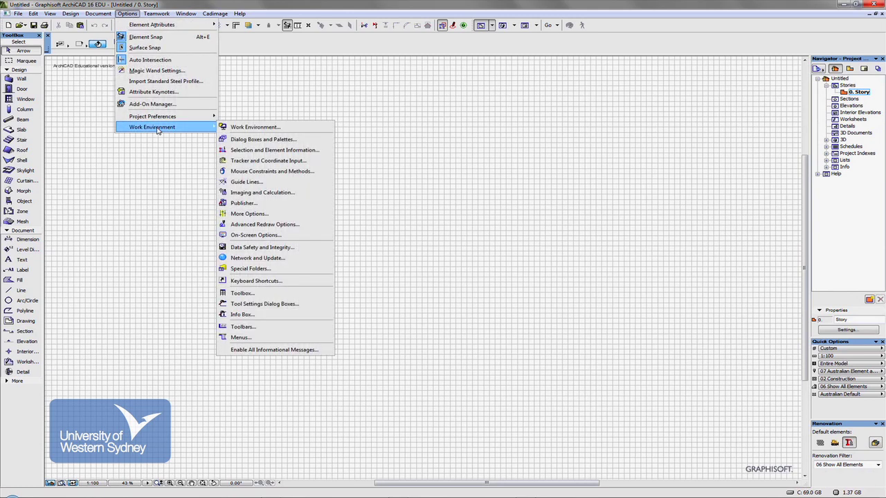
click(261, 128)
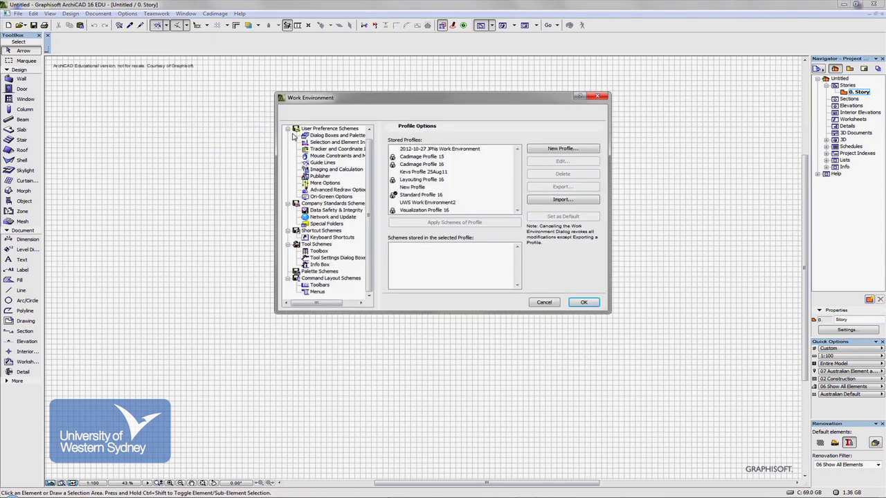
scroll(372, 191, up, 1)
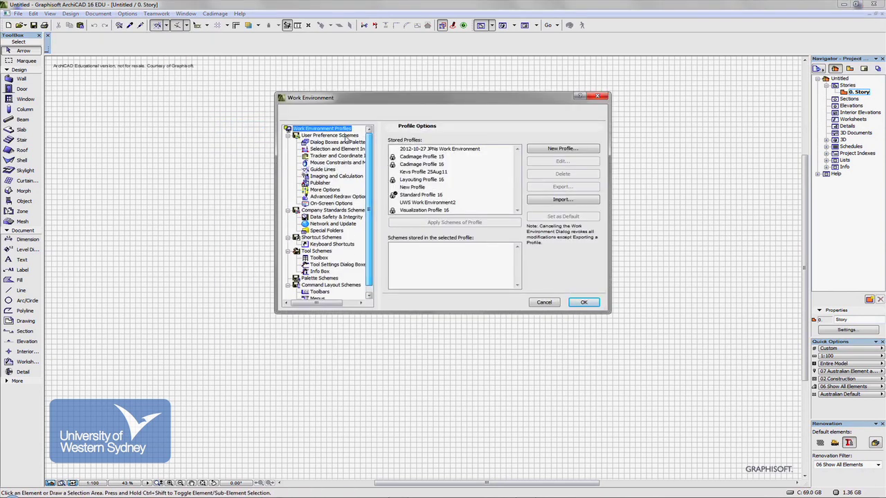
click(314, 130)
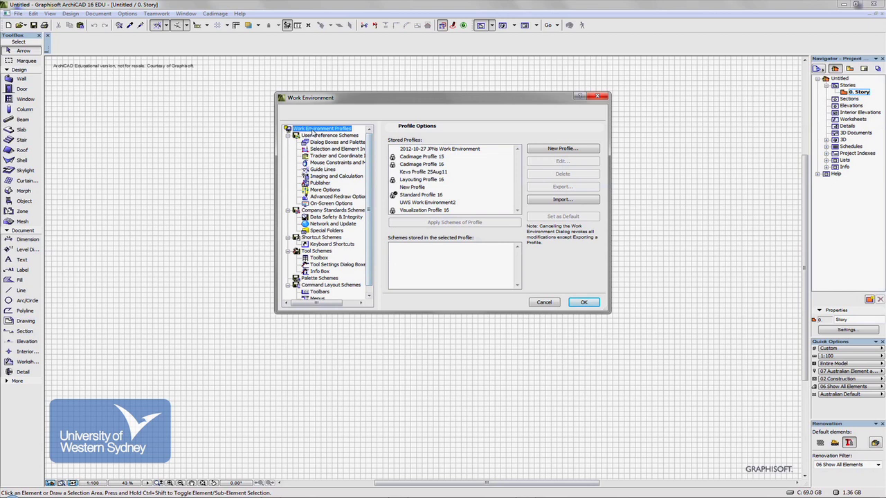
double_click(413, 197)
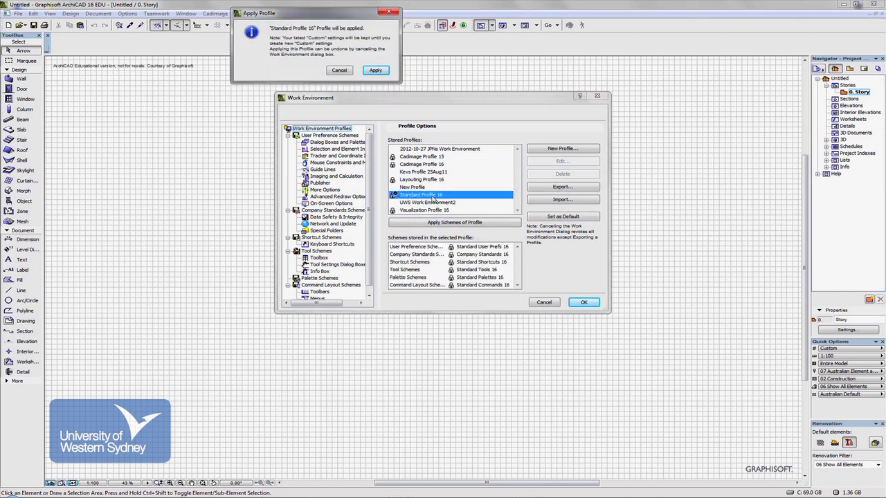
click(374, 71)
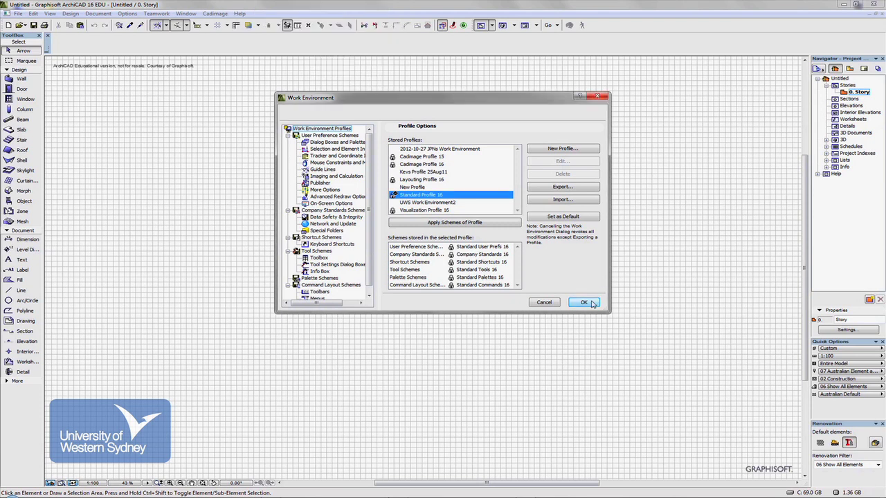
click(588, 302)
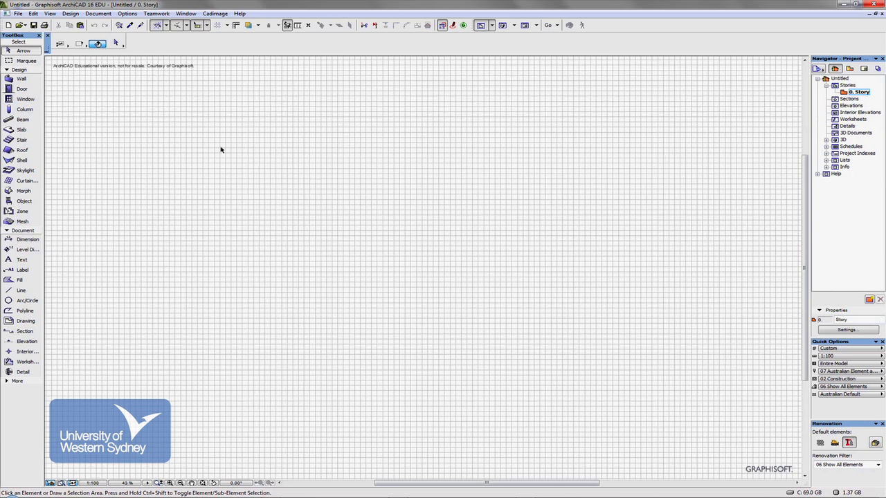
- Zoom the empty floor plan in and out until it sits at 319%
scroll(392, 204, down, 1)
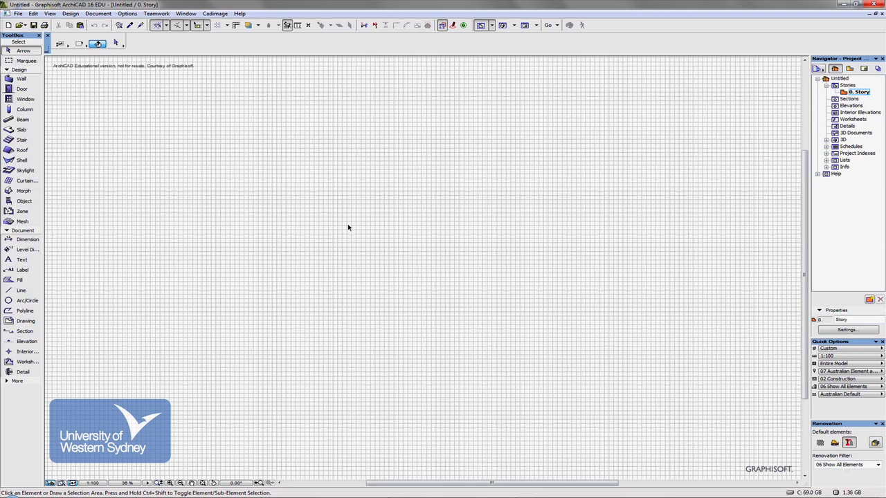
scroll(348, 227, up, 4)
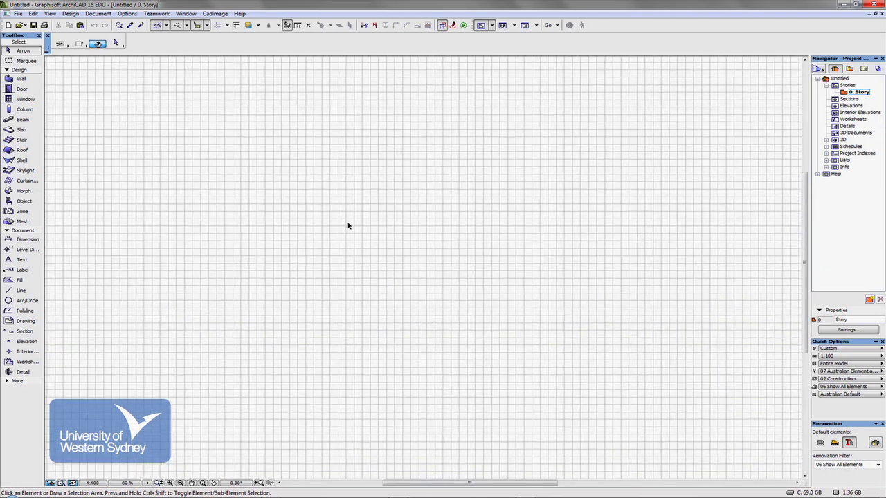
scroll(348, 227, up, 10)
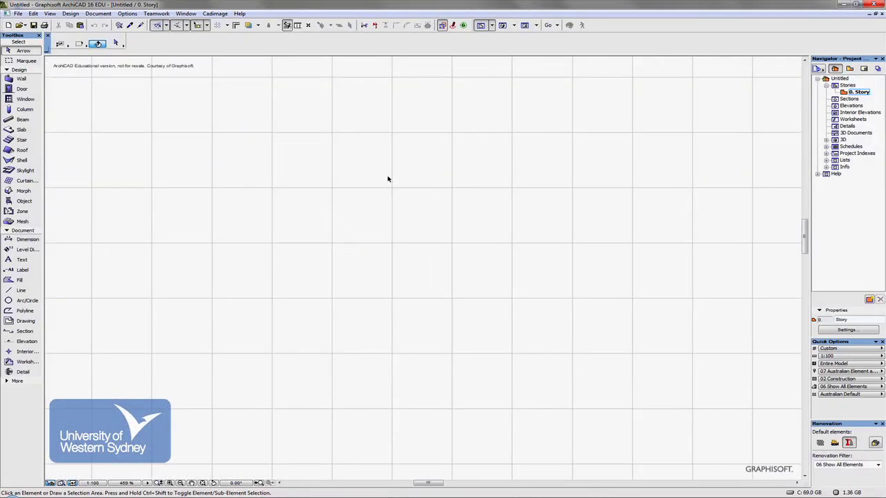
scroll(332, 200, down, 3)
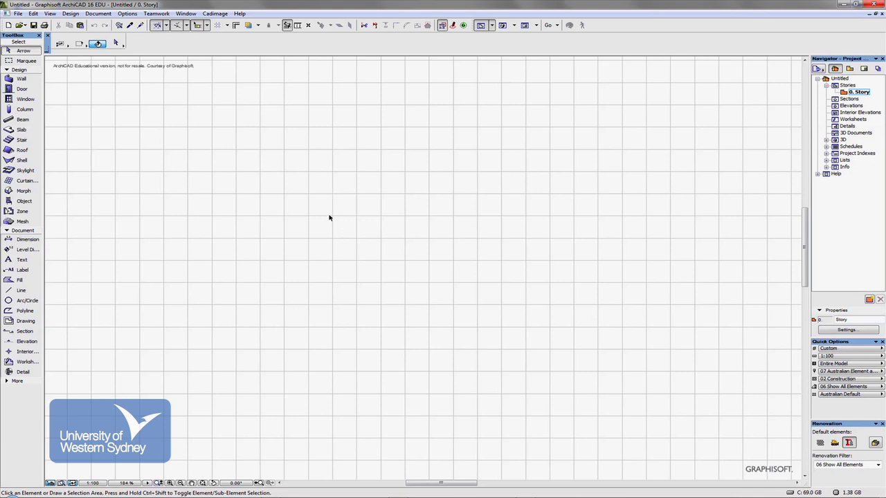
scroll(344, 215, down, 6)
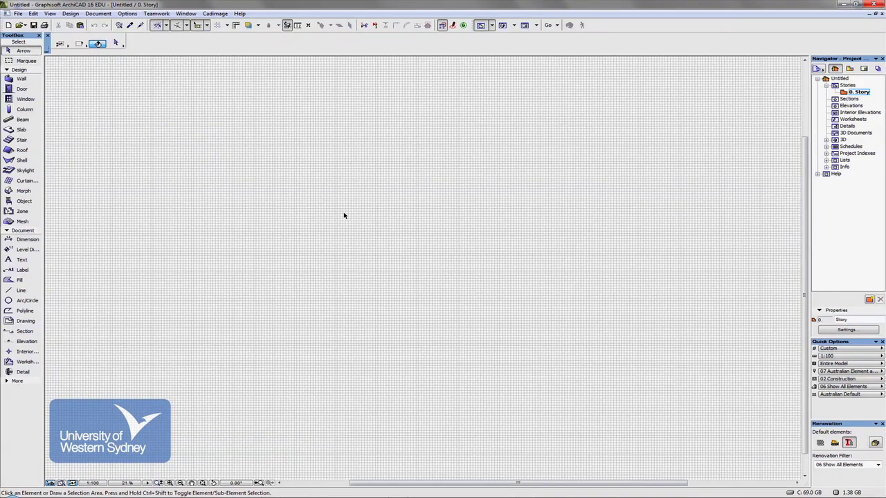
scroll(344, 215, up, 4)
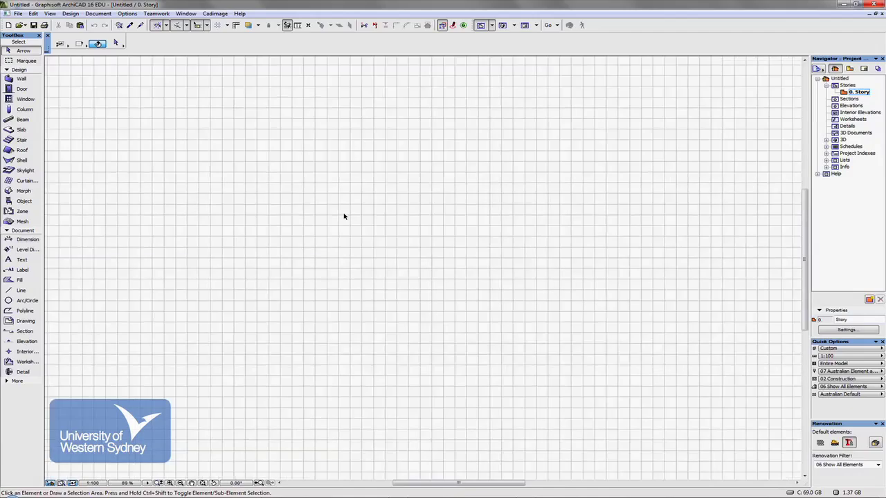
scroll(344, 216, up, 3)
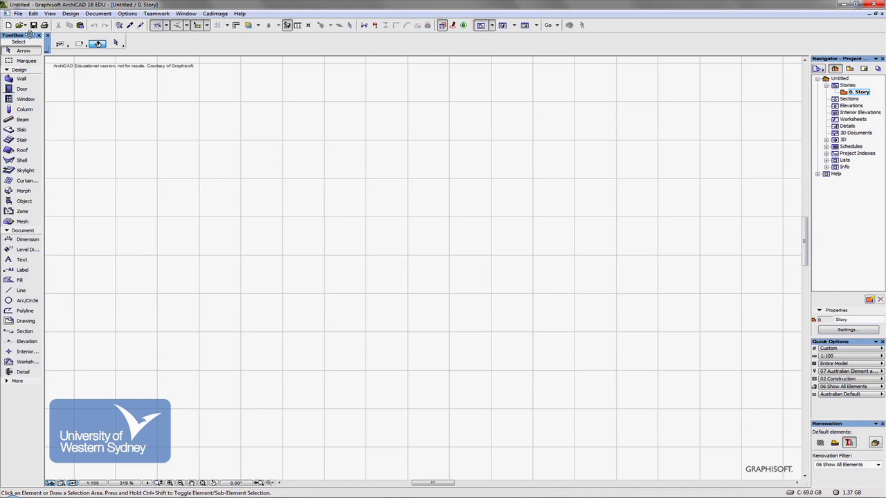
drag(30, 35, 311, 33)
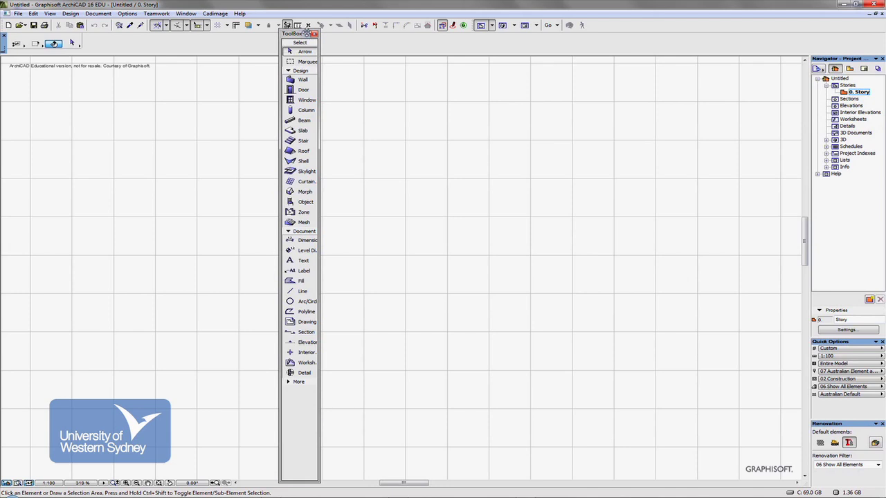
drag(308, 33, 5, 50)
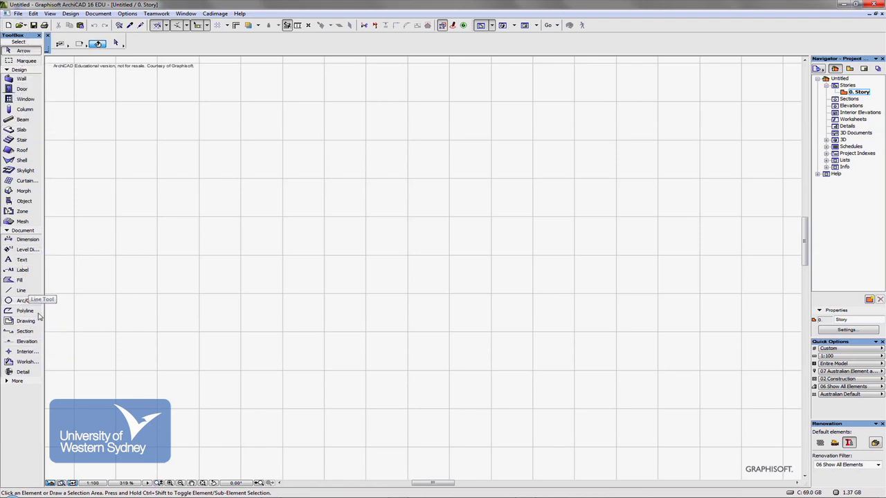
click(48, 383)
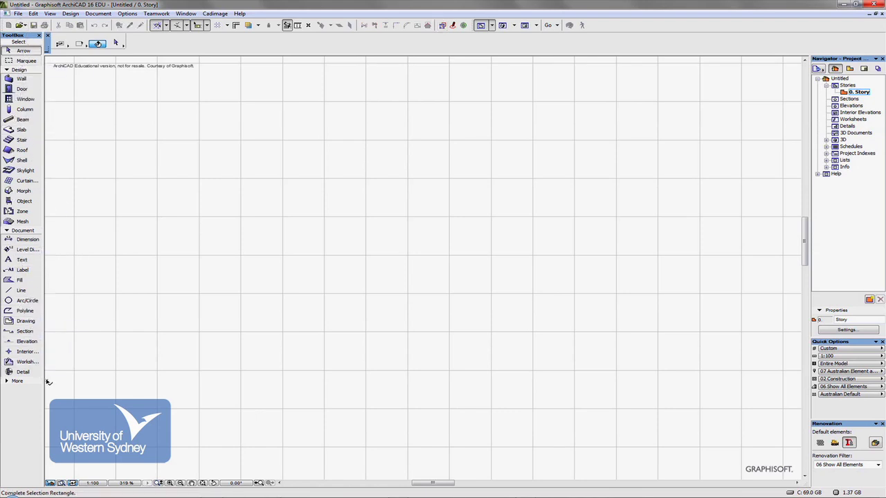
click(48, 381)
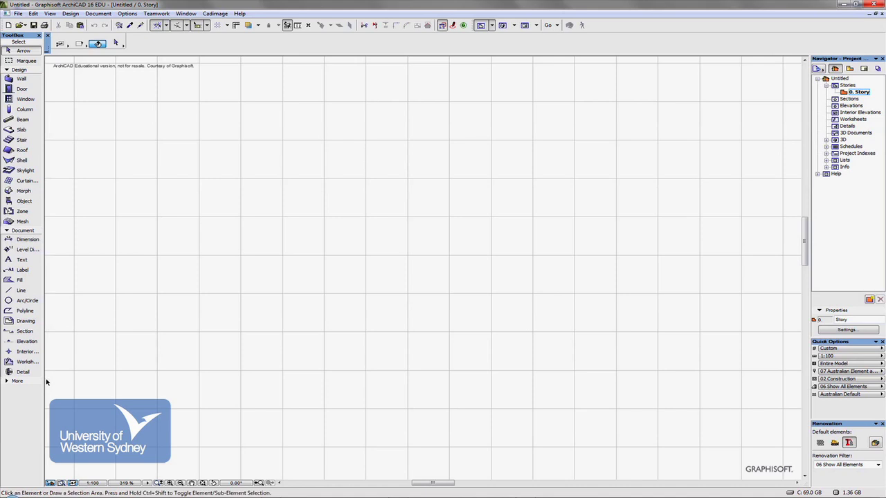
click(5, 71)
click(7, 71)
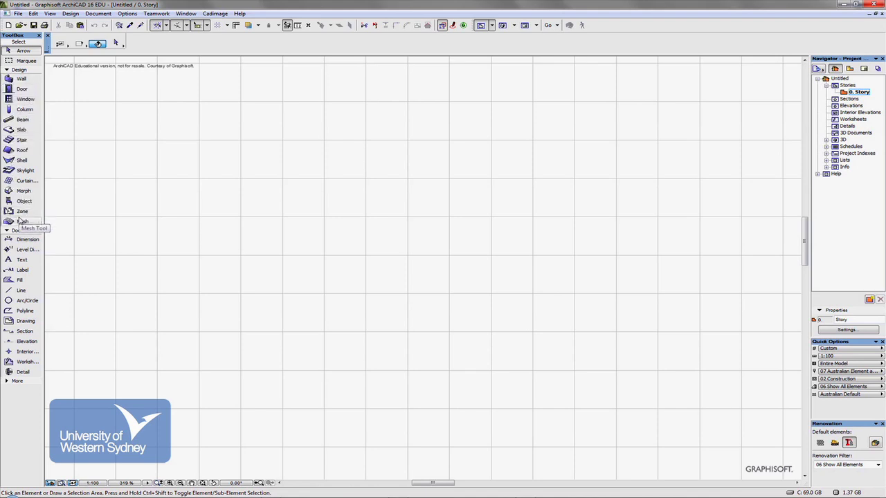
- Switch between the Wall and Door tools, leaving the Door tool active with Door 16 defaults
click(21, 81)
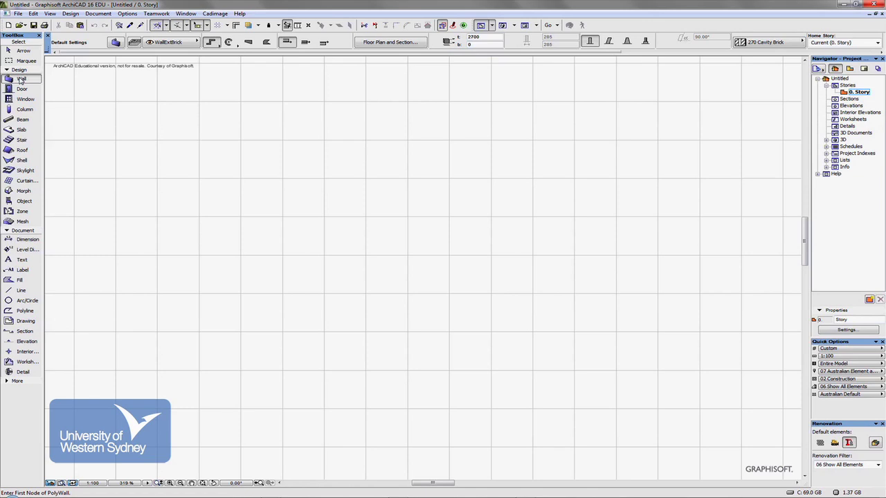
click(21, 91)
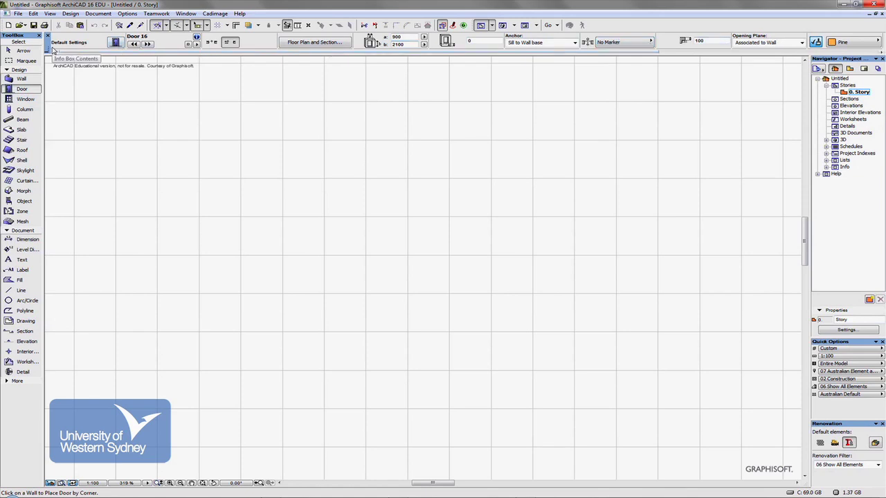
click(9, 79)
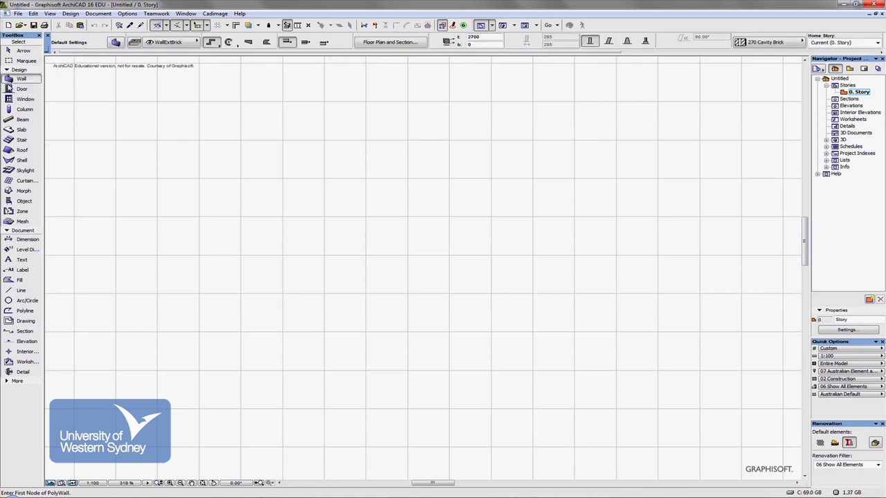
click(9, 89)
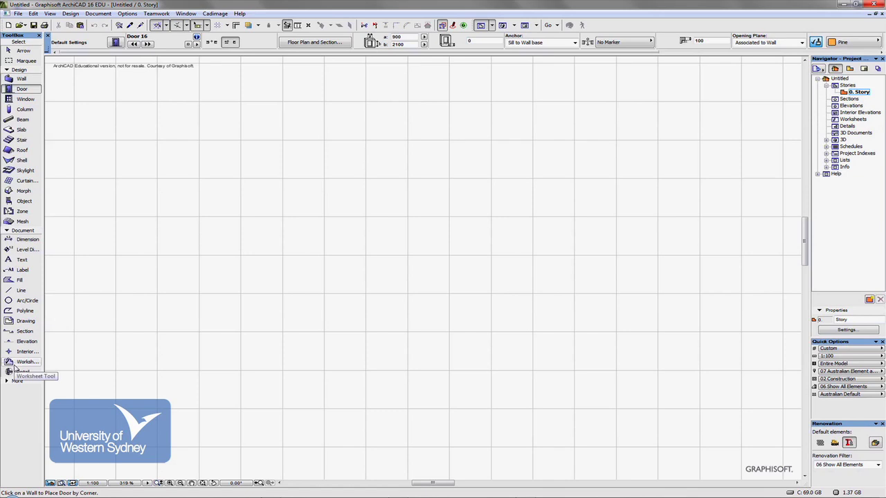
- Expand the Toolbox's More section to reveal Grid Element, Wall End, Lamp, Spline and Camera
click(8, 381)
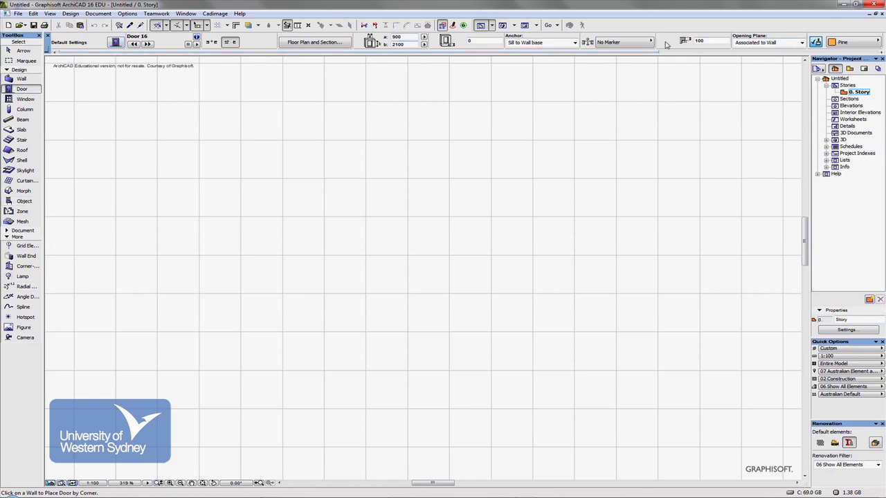
- Re-dock the Info Box under the toolbar and activate the Wall tool with 270 Cavity Brick defaults
drag(47, 43, 46, 121)
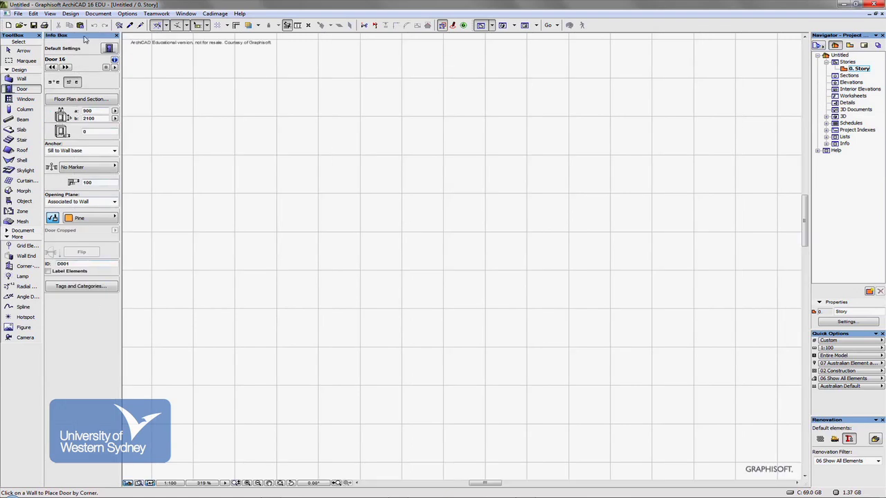
drag(86, 38, 32, 51)
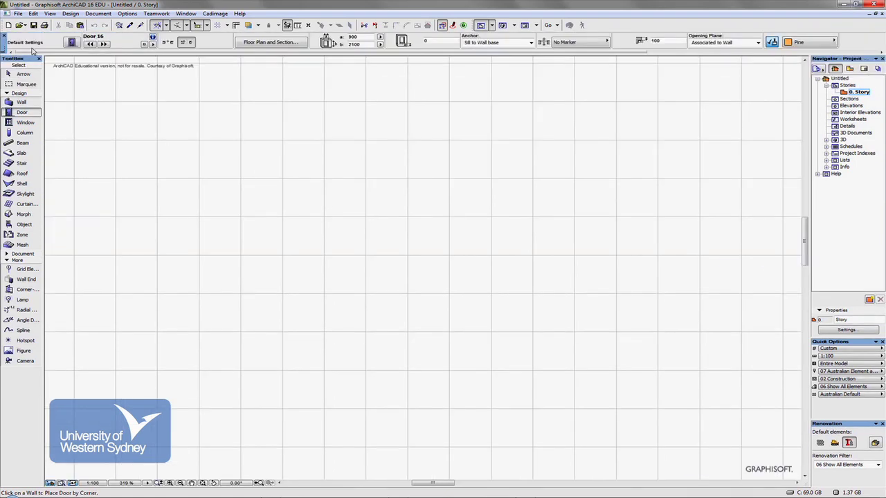
drag(5, 47, 81, 42)
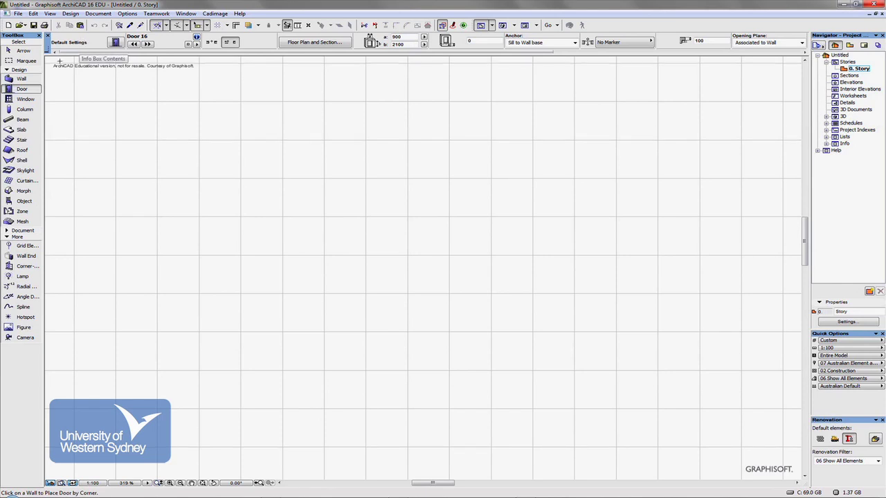
click(21, 79)
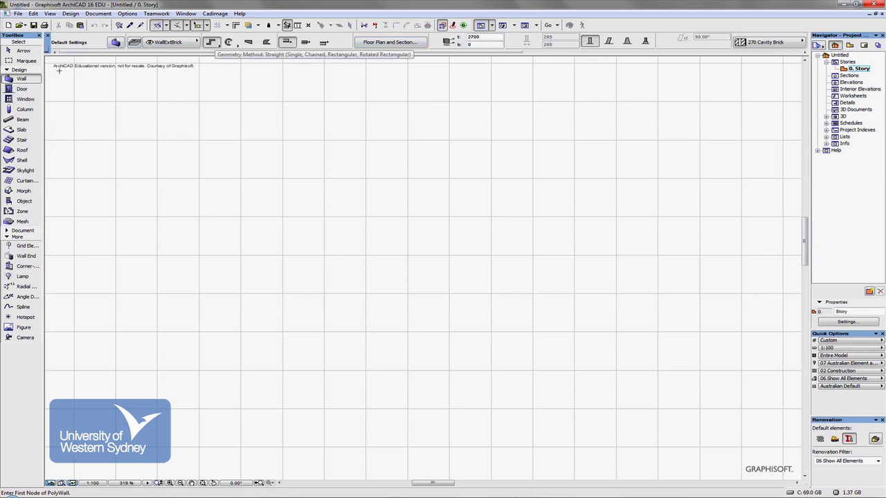
- With Straight geometry, draw a single straight cavity-brick wall across the upper plan
click(215, 44)
click(215, 44)
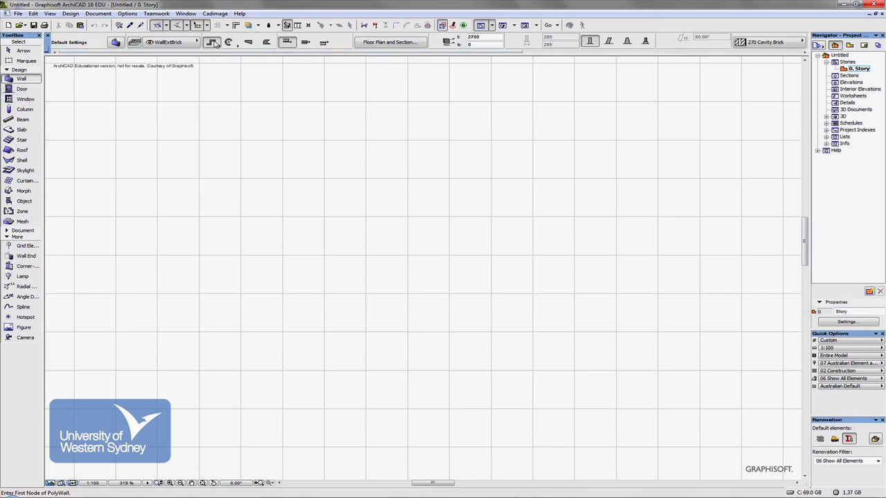
click(215, 43)
click(218, 34)
click(222, 151)
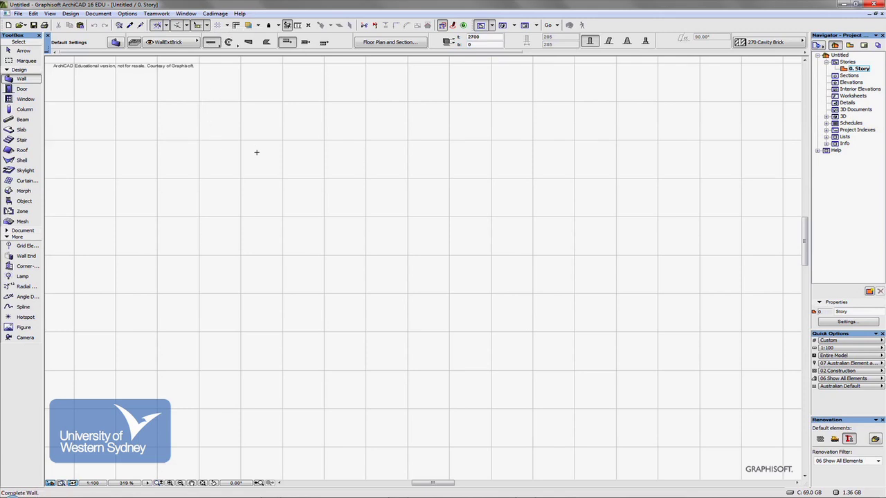
click(469, 131)
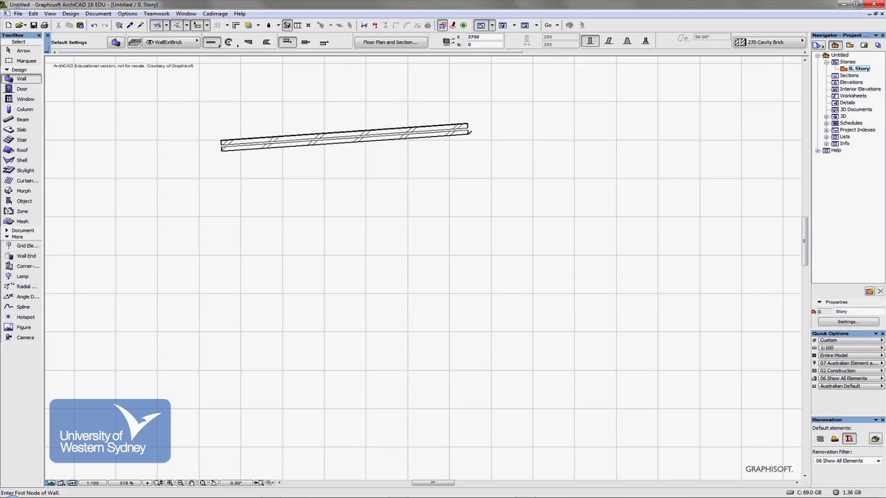
- With Chained geometry, draw a four-segment zigzag polywall below it
click(215, 43)
click(229, 34)
click(241, 228)
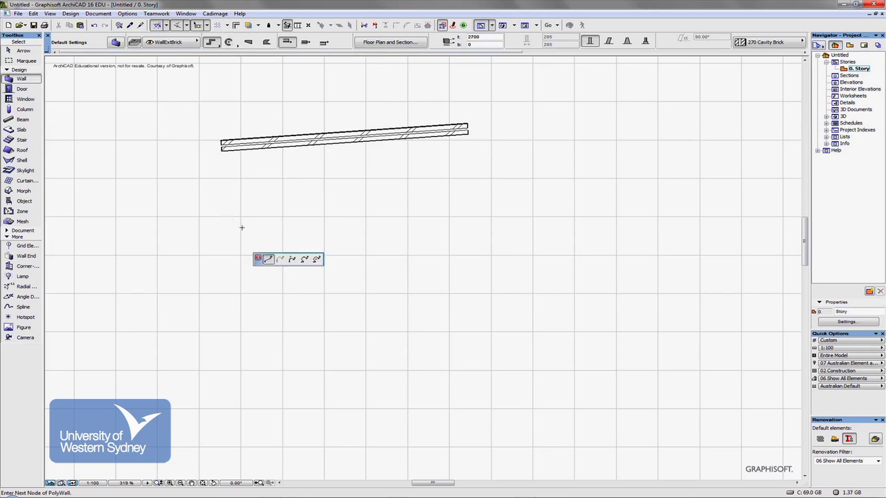
click(368, 268)
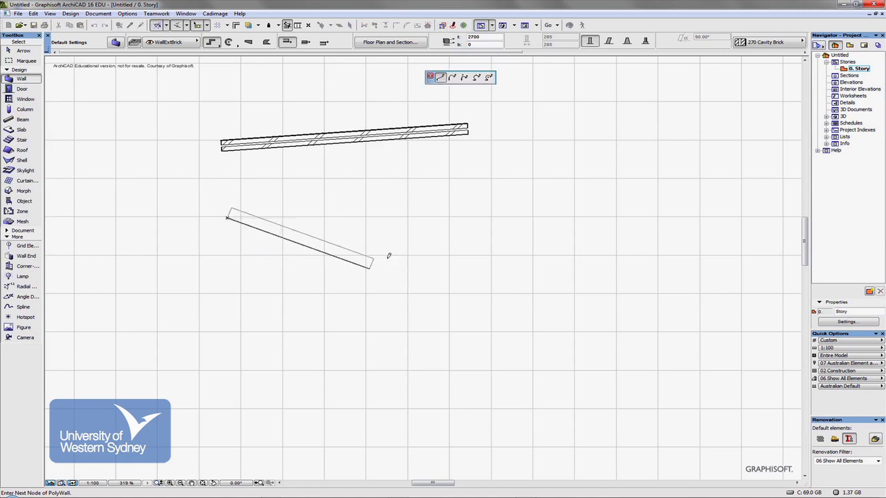
click(457, 204)
click(532, 262)
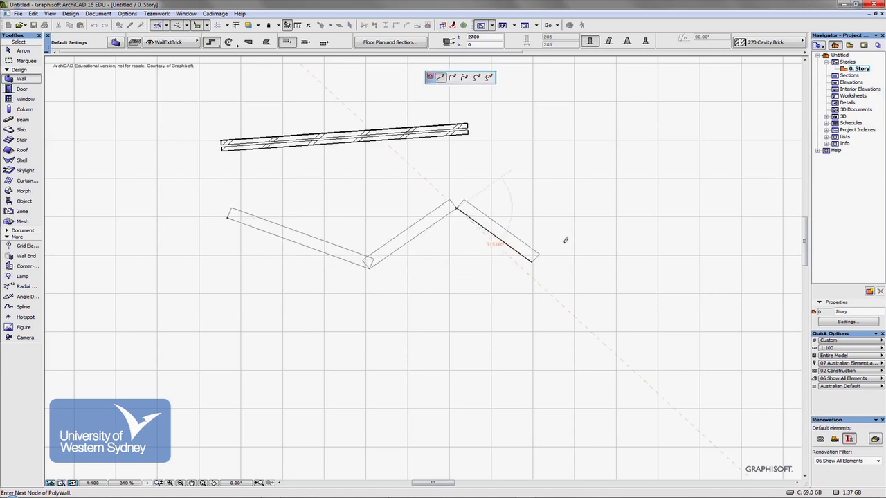
double_click(618, 191)
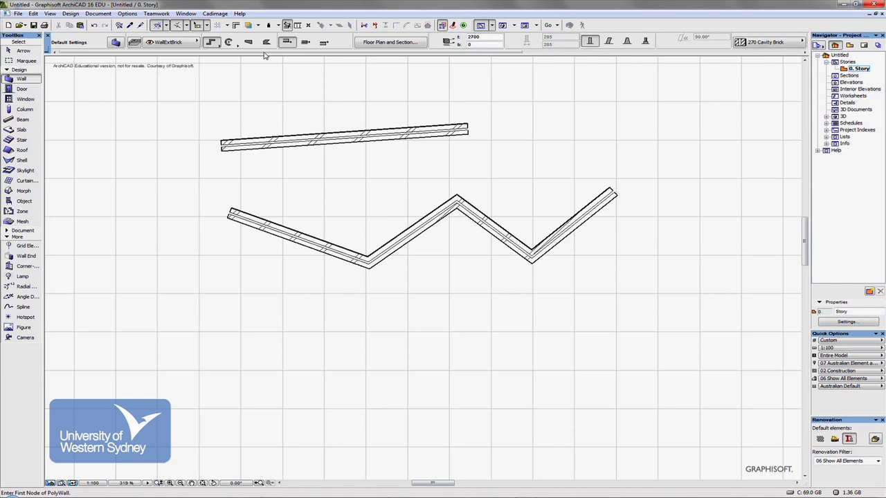
- Using Centerpoint arc geometry, draw a curved wall at lower left and a full circular wall
click(229, 43)
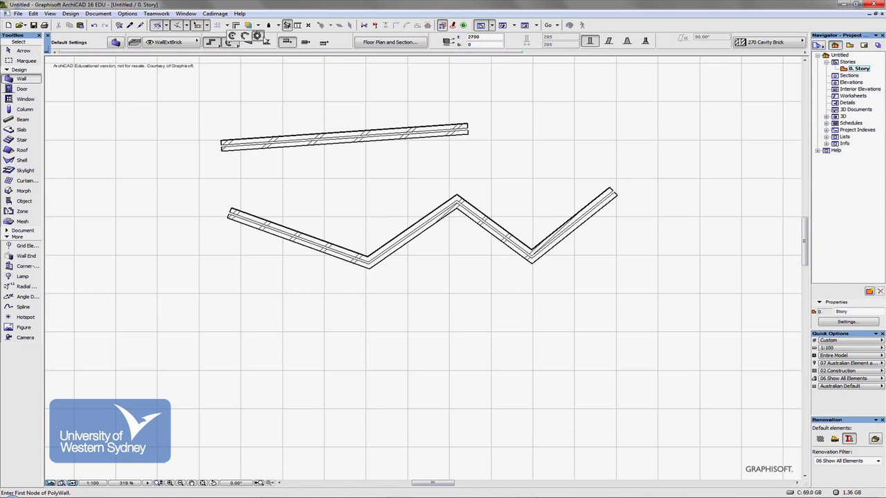
click(231, 36)
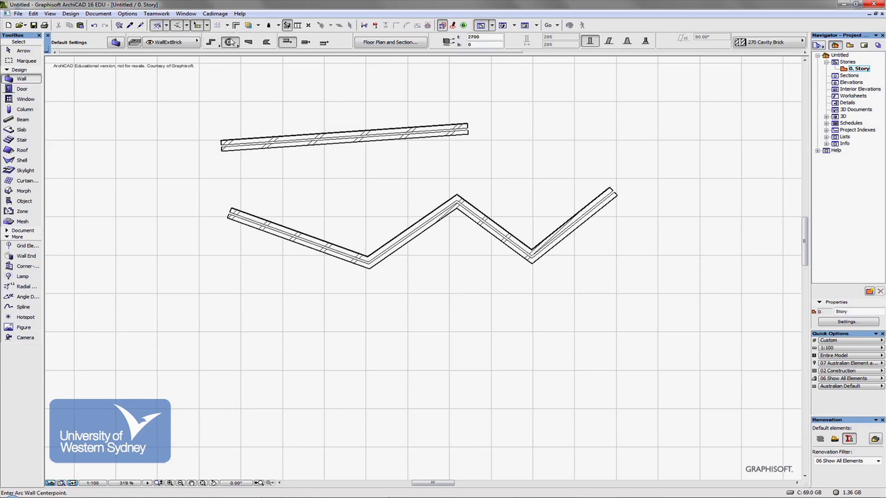
click(294, 390)
click(246, 311)
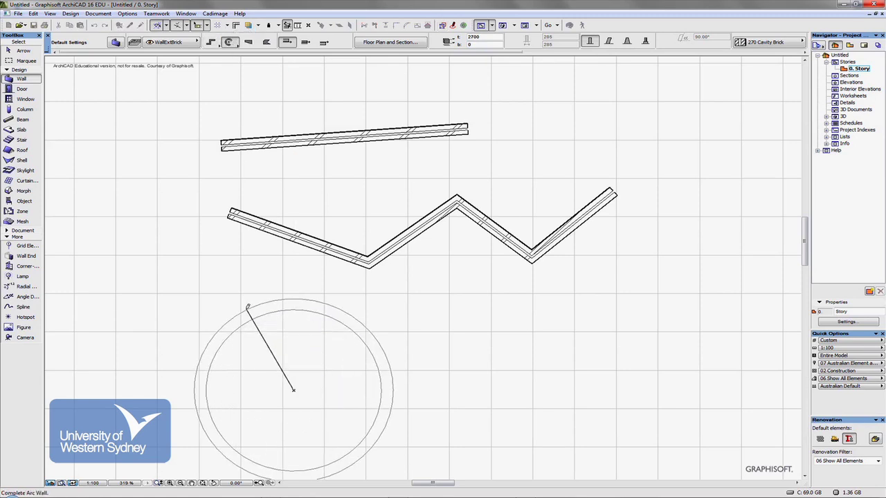
click(198, 410)
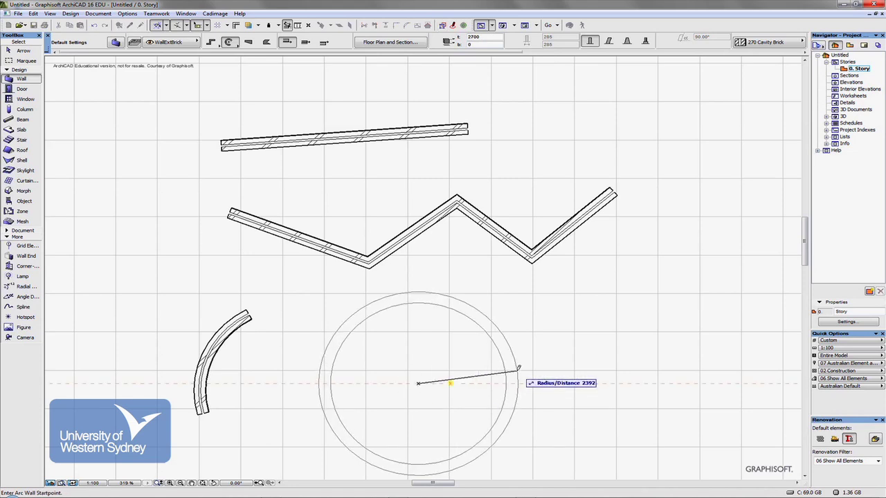
click(517, 368)
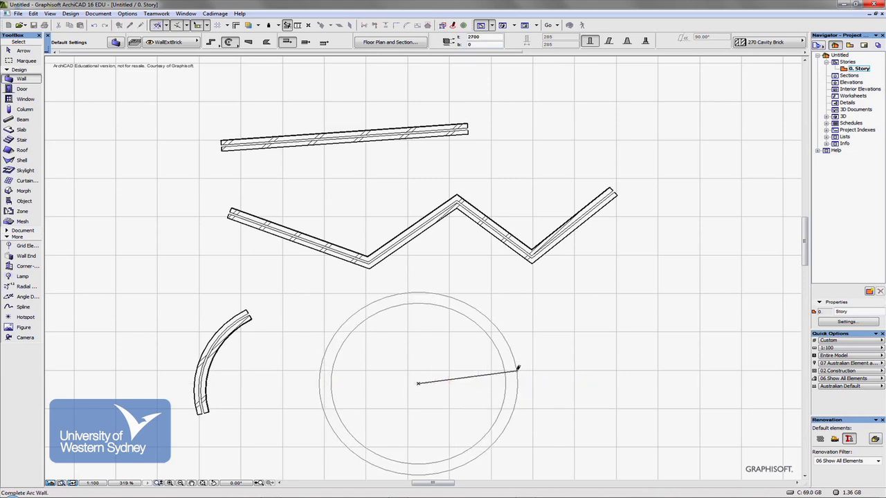
click(518, 368)
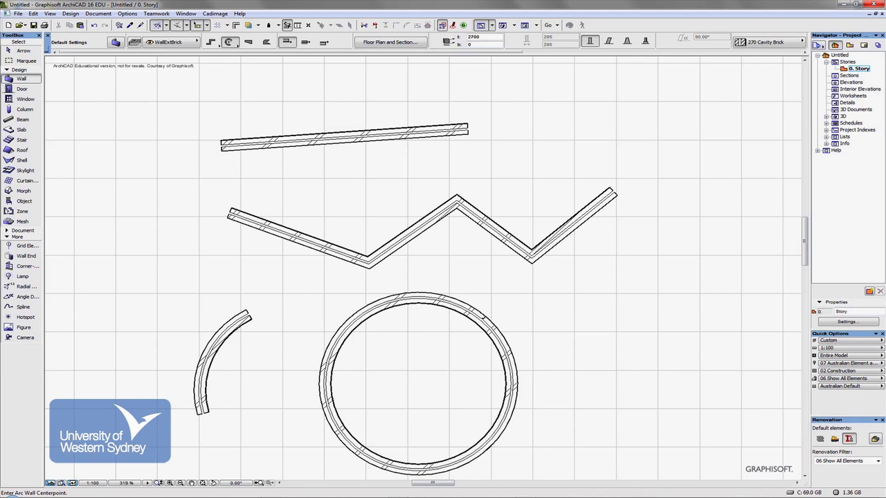
- Switch to 3-point arc geometry and draw another arc wall at the far left
click(230, 41)
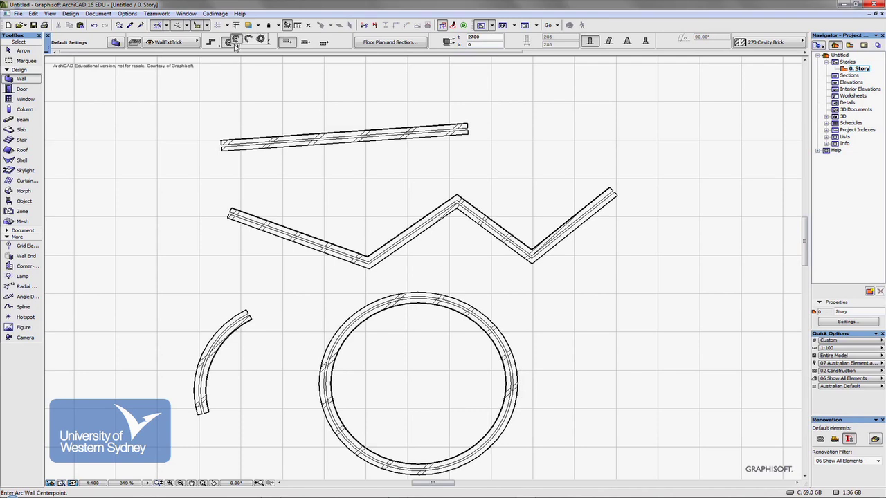
click(250, 44)
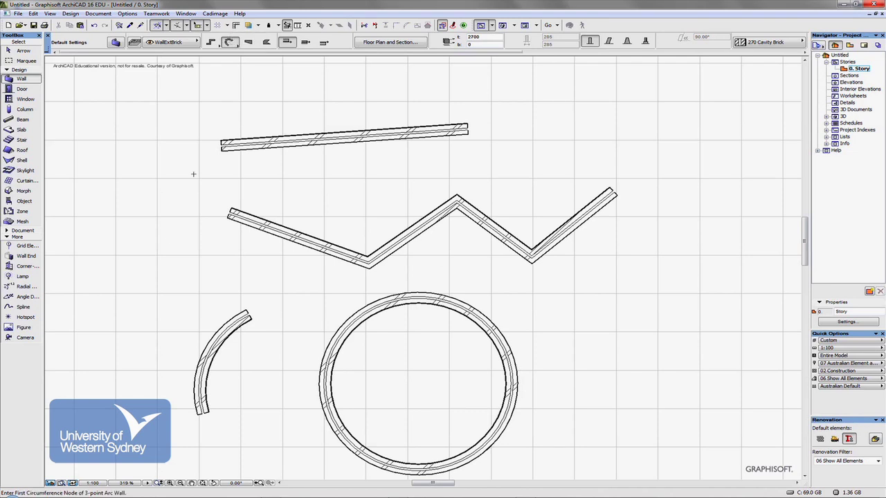
click(170, 281)
click(162, 209)
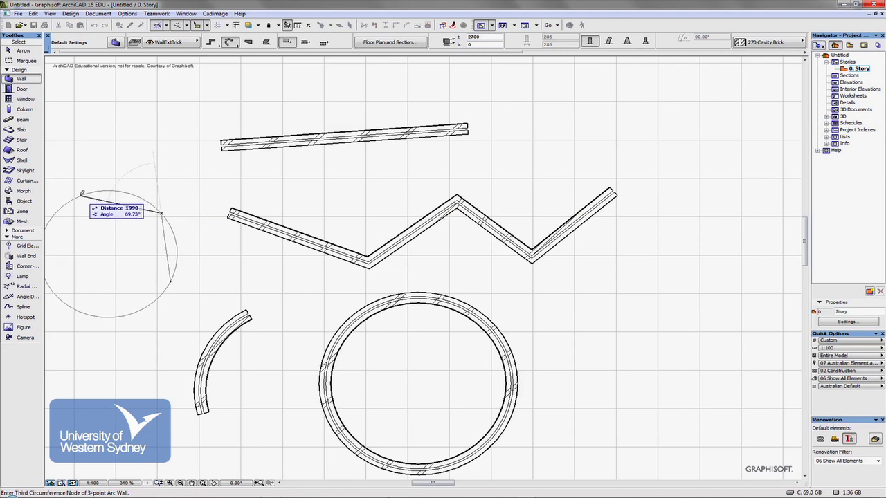
click(82, 194)
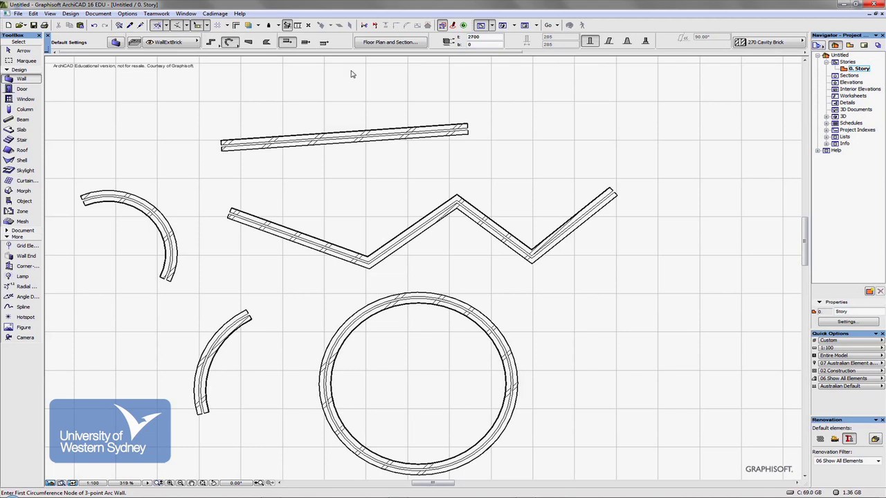
- Draw a short straight wall at the upper right, flipping its reference line side first
click(547, 124)
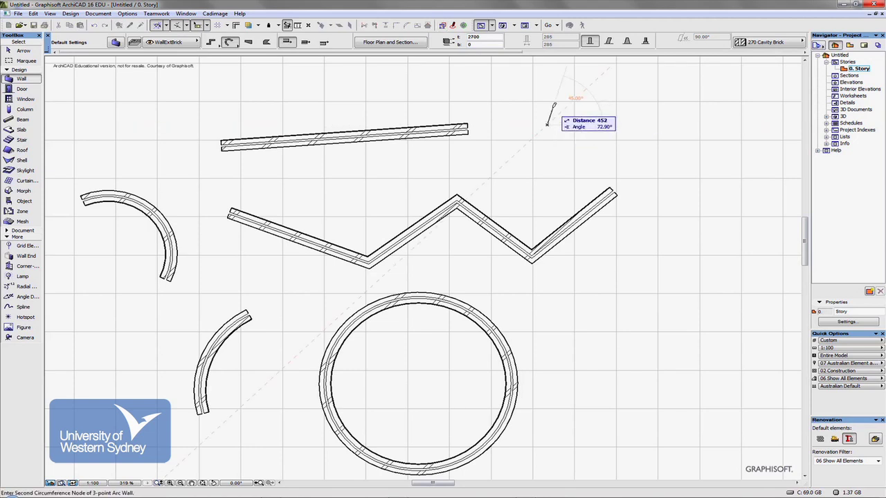
click(210, 42)
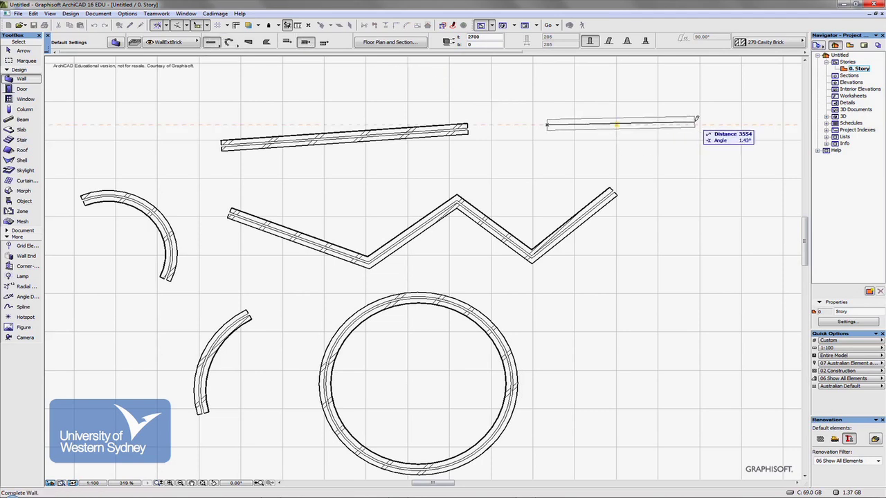
click(323, 41)
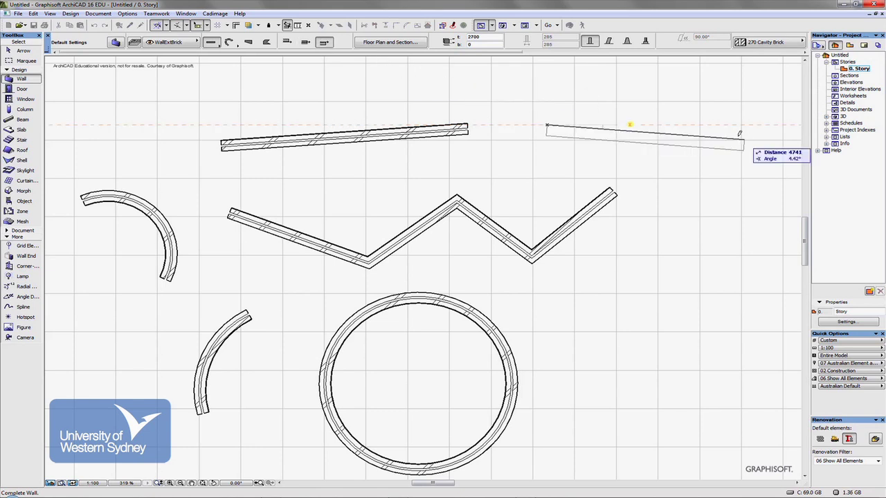
click(286, 41)
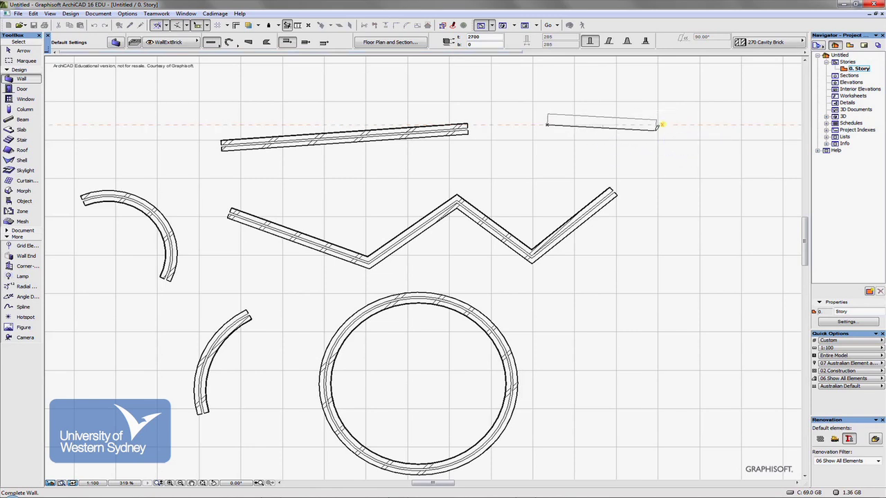
click(658, 127)
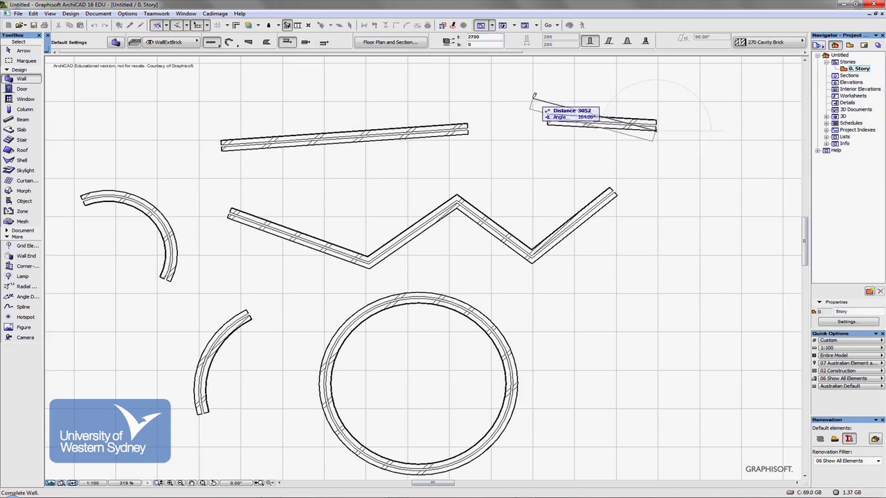
click(658, 126)
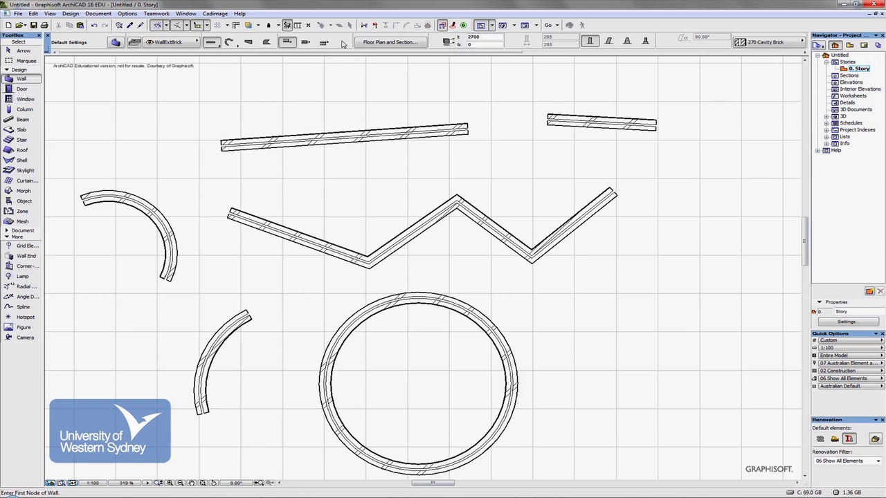
scroll(342, 44, down, 3)
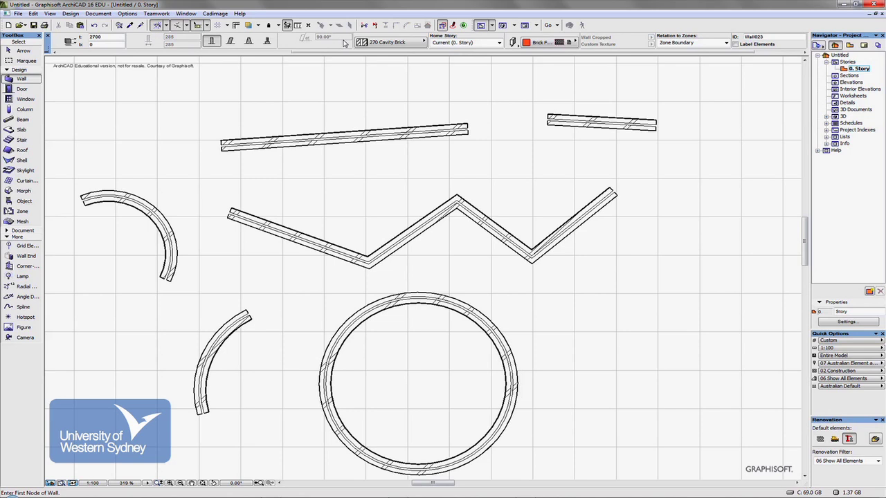
scroll(344, 43, up, 3)
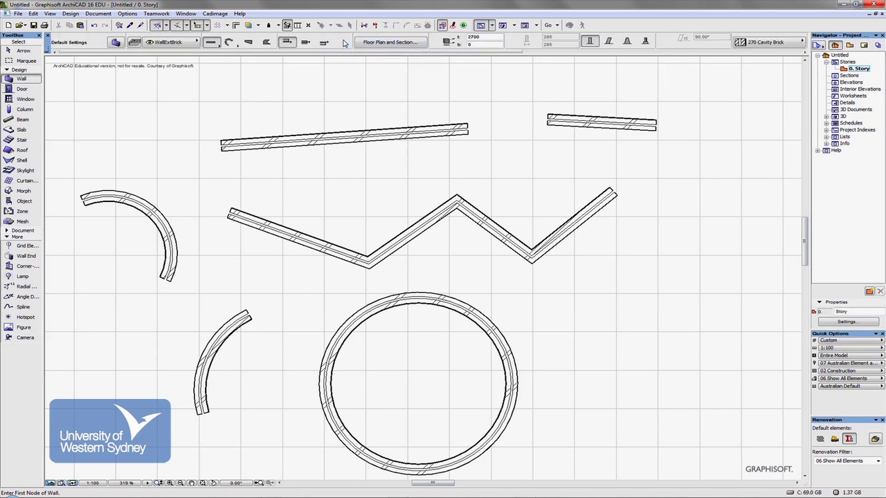
scroll(345, 43, down, 3)
scroll(344, 43, up, 3)
scroll(345, 43, down, 2)
scroll(291, 44, up, 2)
scroll(237, 44, down, 3)
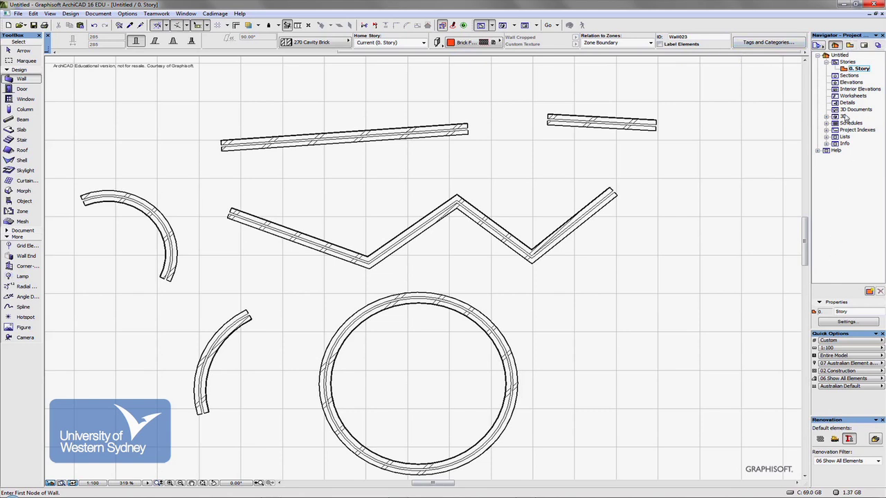
- Expand the Navigator's 3D node and open Generic Axonometry to view the six walls
click(825, 62)
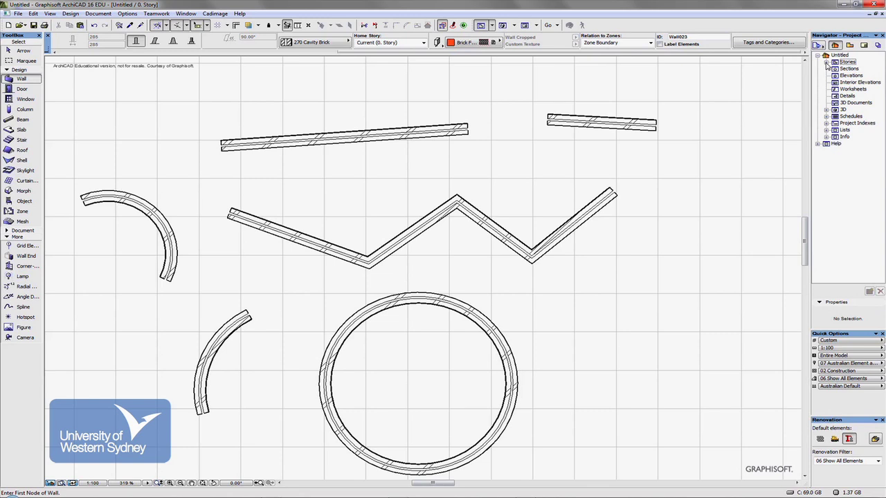
click(826, 62)
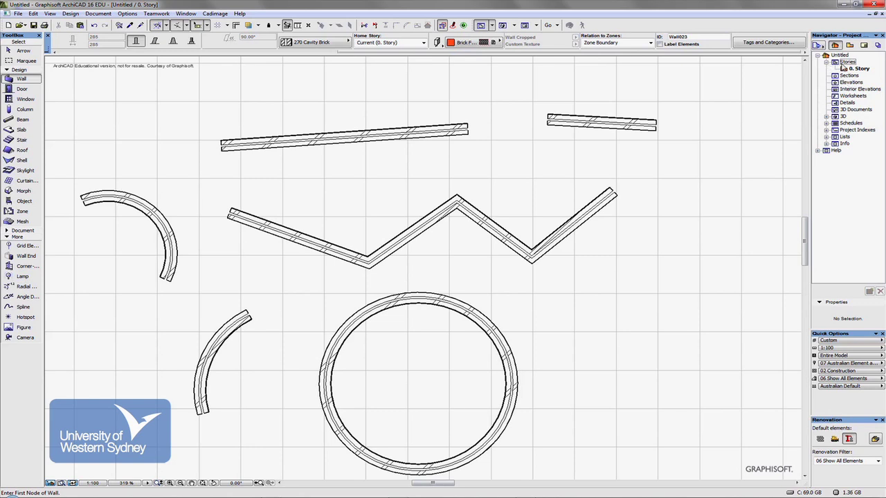
click(827, 63)
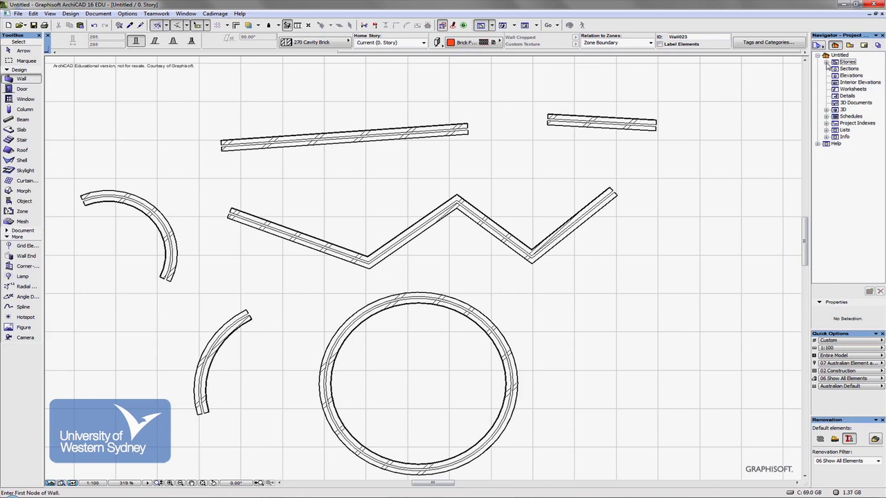
click(827, 63)
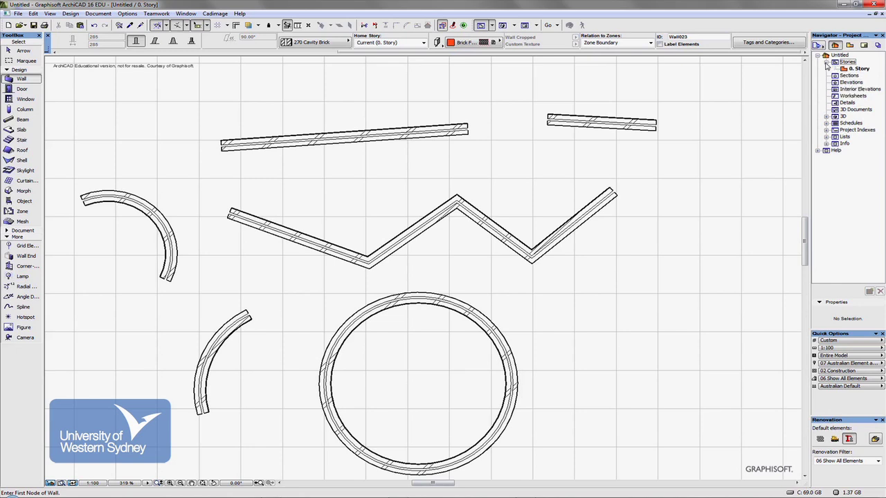
click(826, 116)
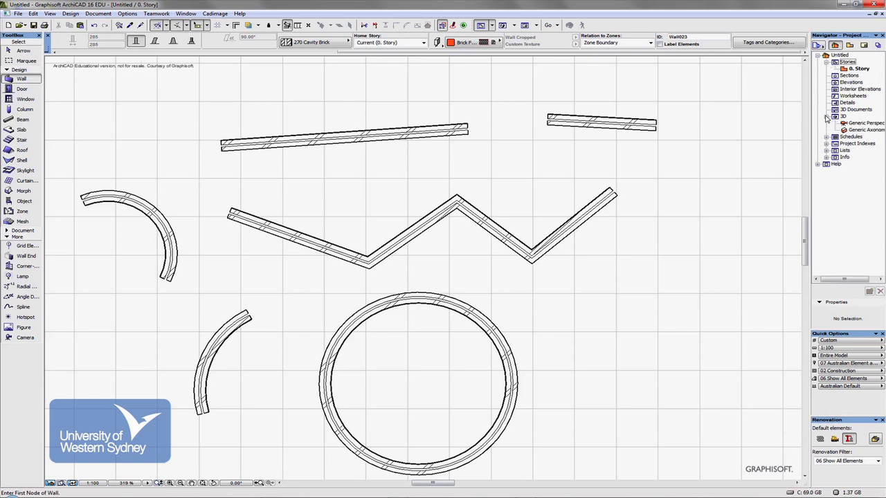
click(858, 130)
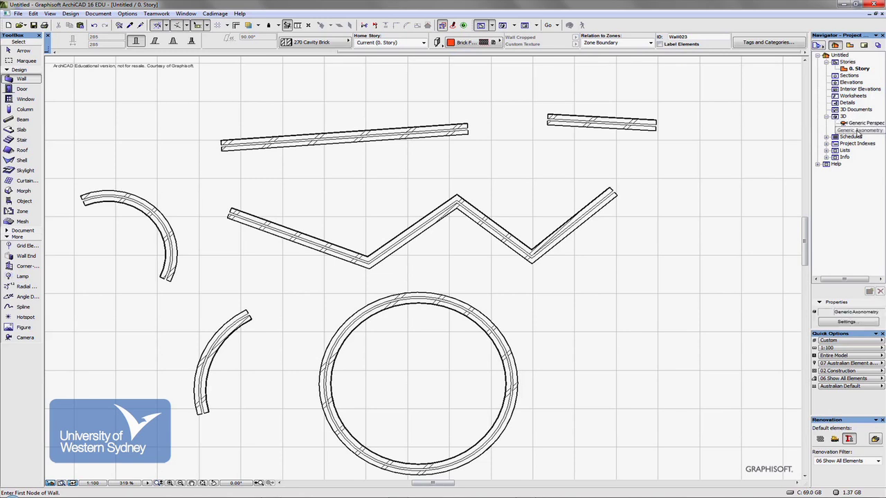
double_click(858, 132)
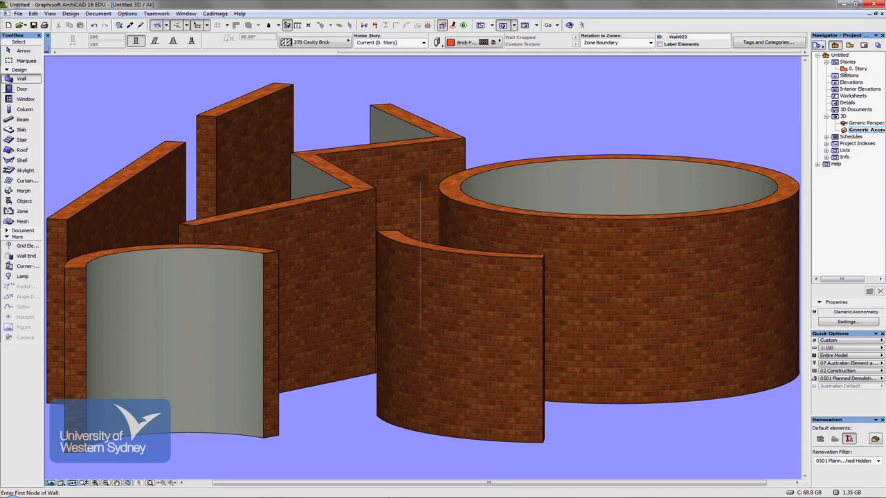
double_click(850, 69)
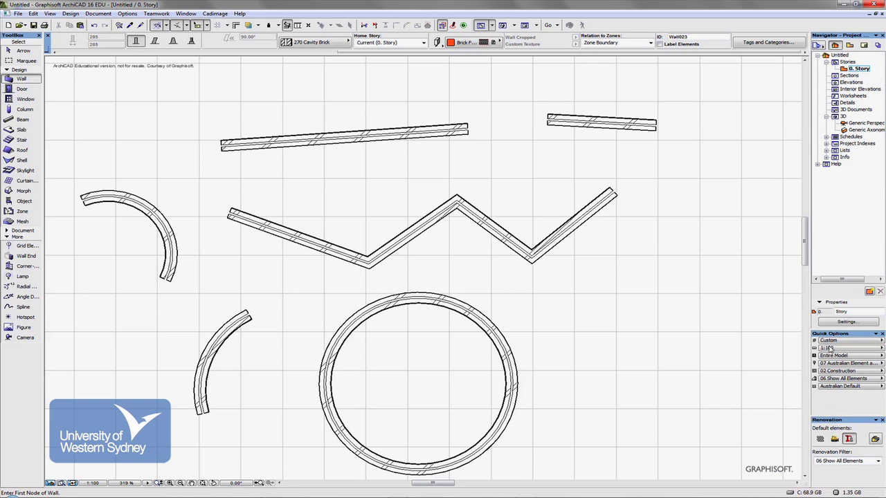
- Close the Quick Options and Renovation palettes, then apply Standard Profile 16 from Options > Work Environment
click(883, 334)
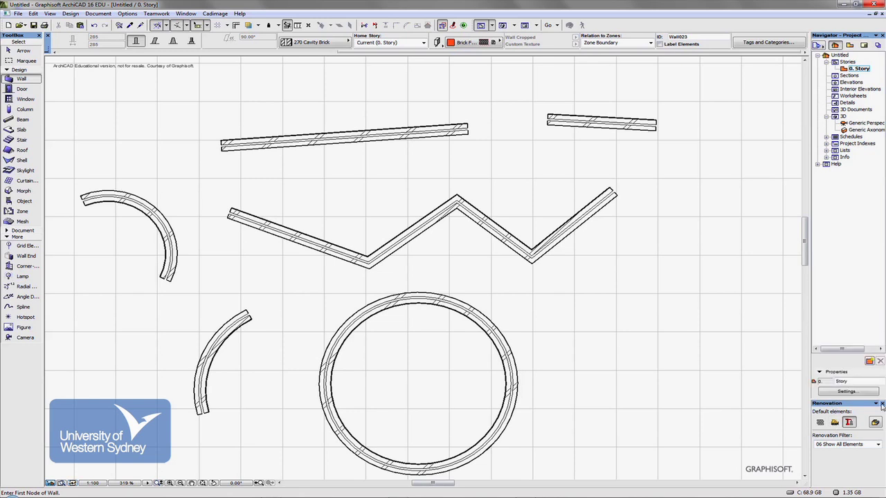
click(883, 404)
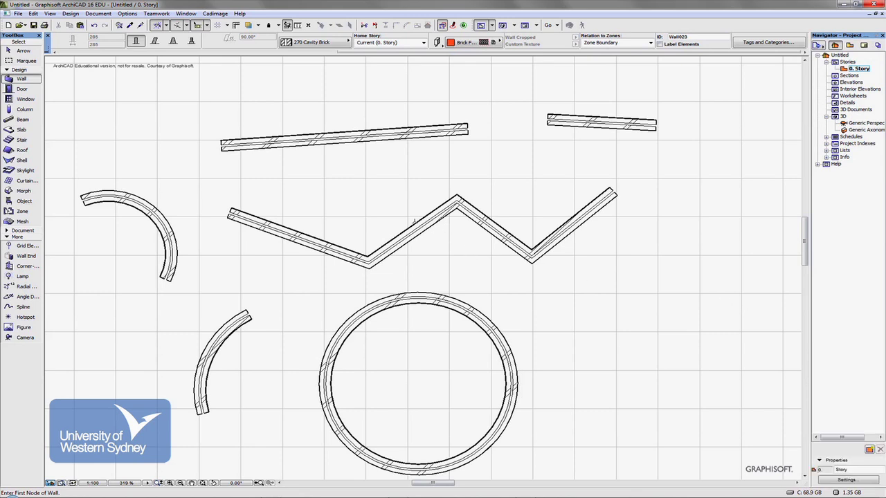
click(135, 15)
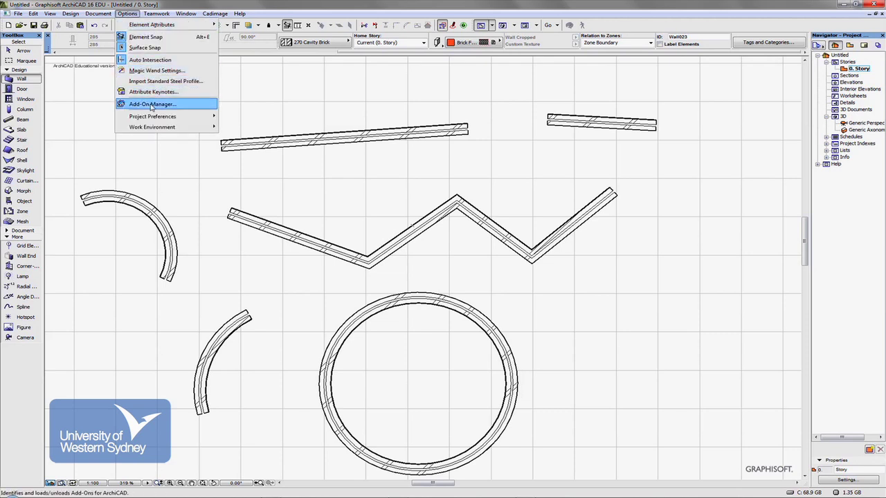
mouse_move(181, 130)
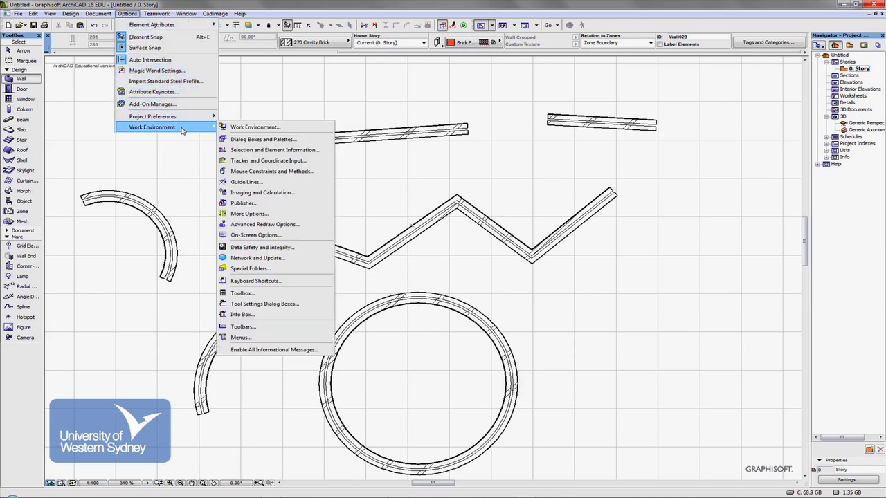
click(259, 129)
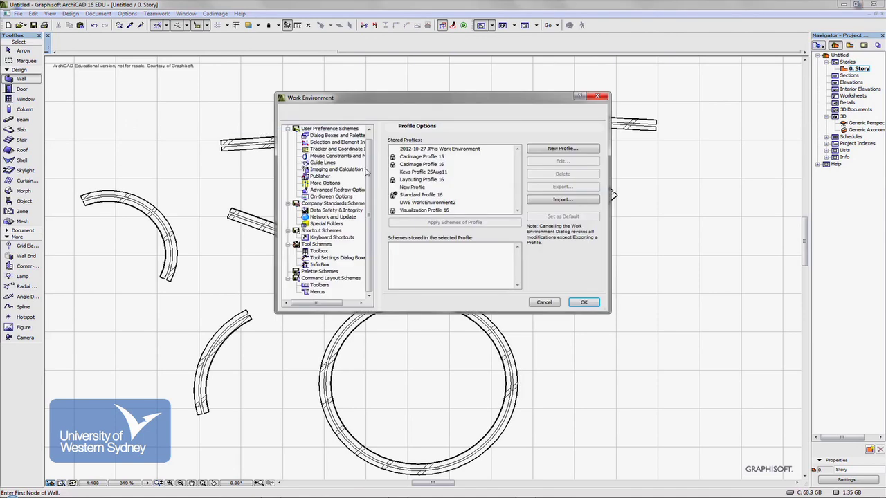
scroll(373, 180, up, 1)
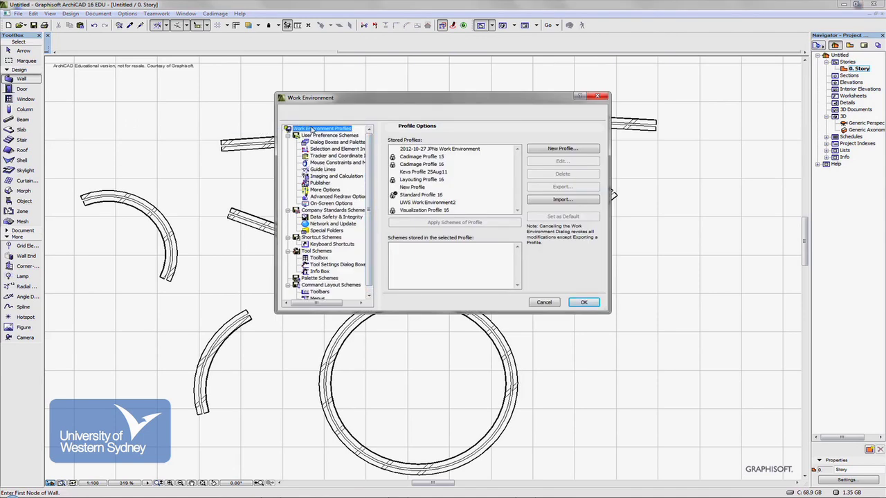
click(415, 196)
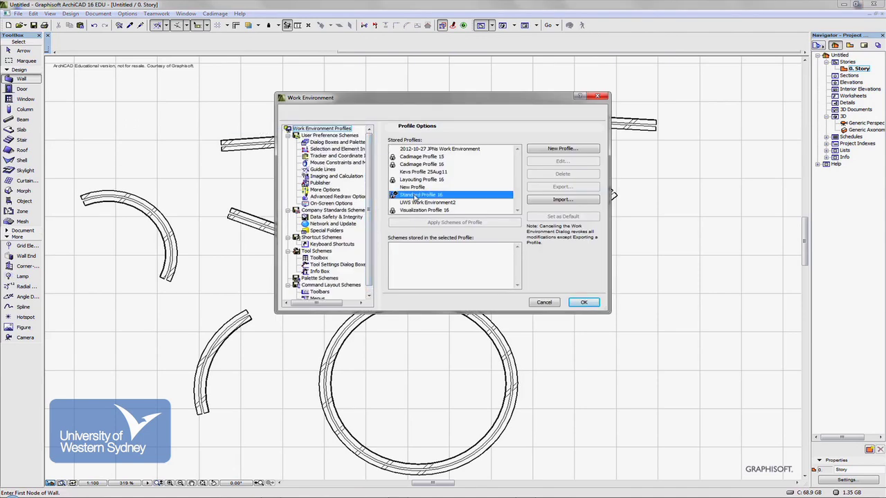
double_click(415, 196)
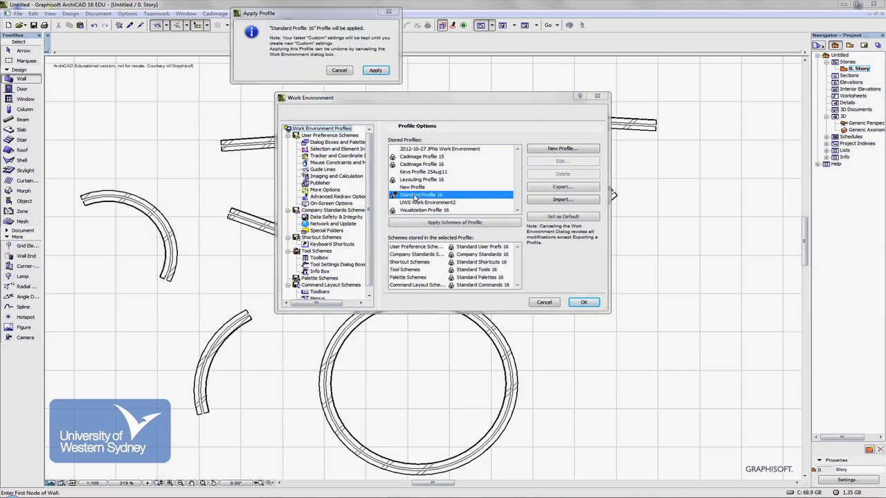
click(374, 71)
- Apply the Standard Profile 16 work environment so the toolbox, Quick Options and Renovation palettes return
click(584, 303)
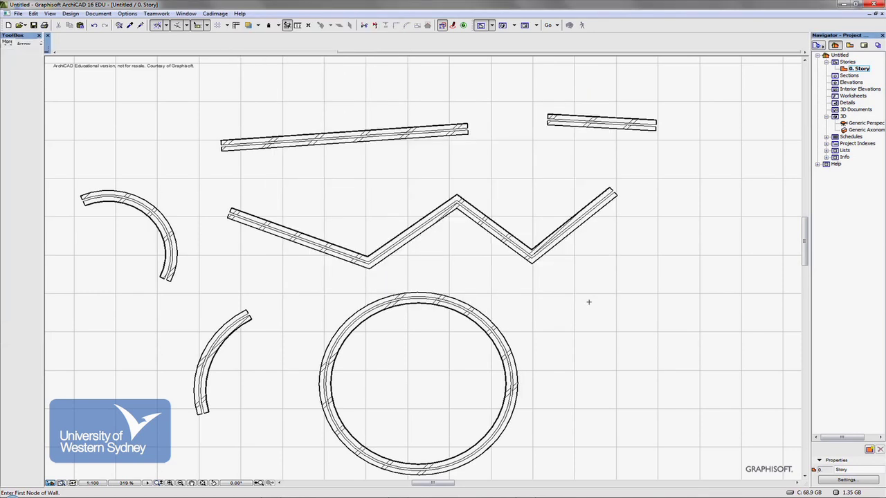